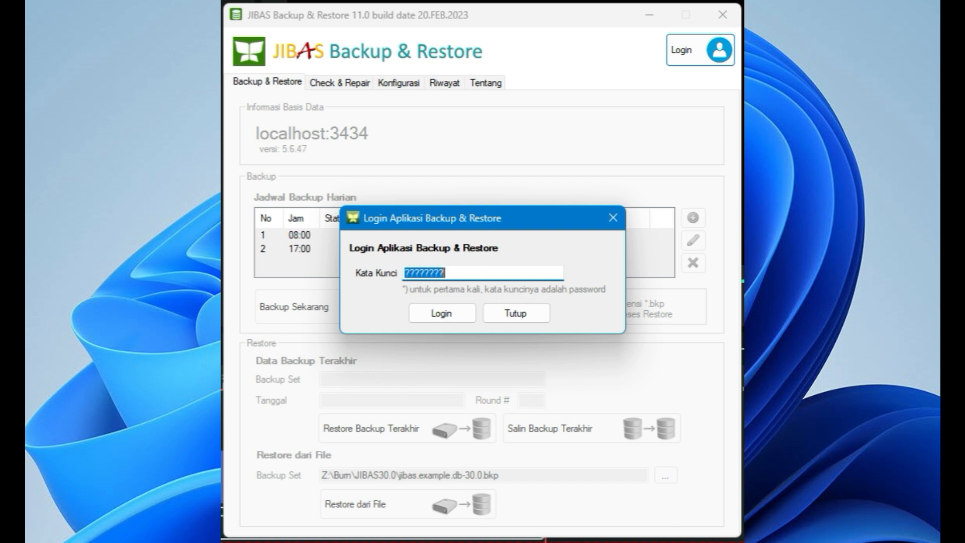
# Step: Log in to the backup application with the prefilled password and open its configuration settings
pyautogui.click(472, 274)
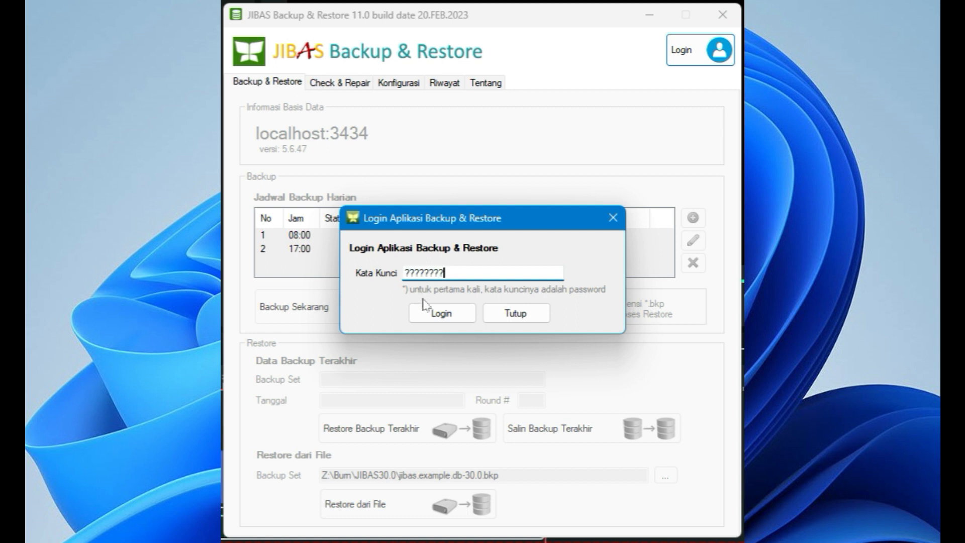
pyautogui.click(442, 314)
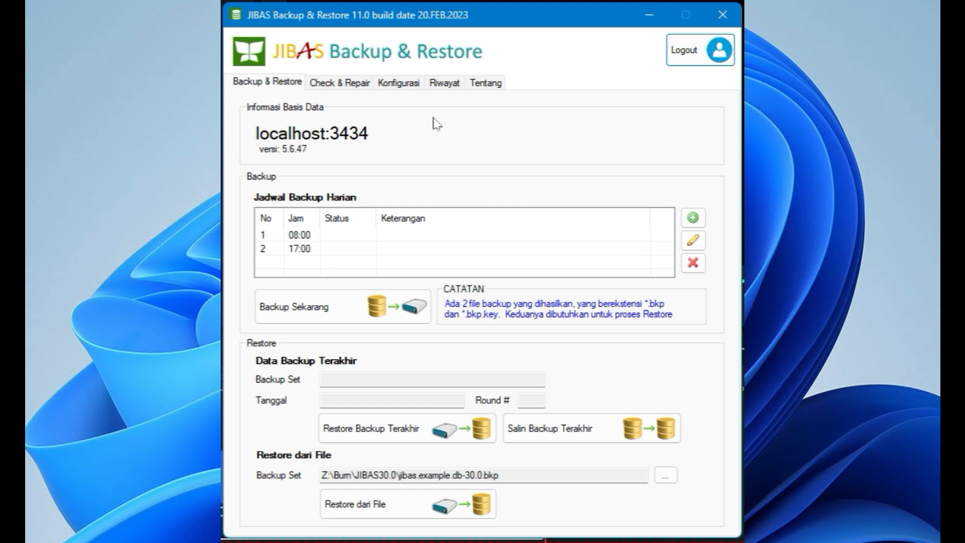
pyautogui.click(412, 89)
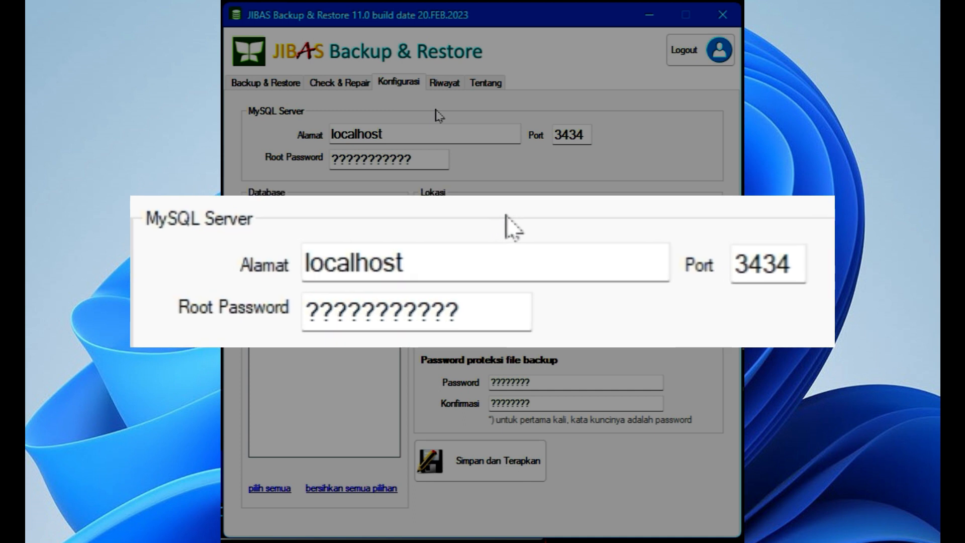
# Step: Set the MySQL server address to 192.168.1.98
pyautogui.click(408, 134)
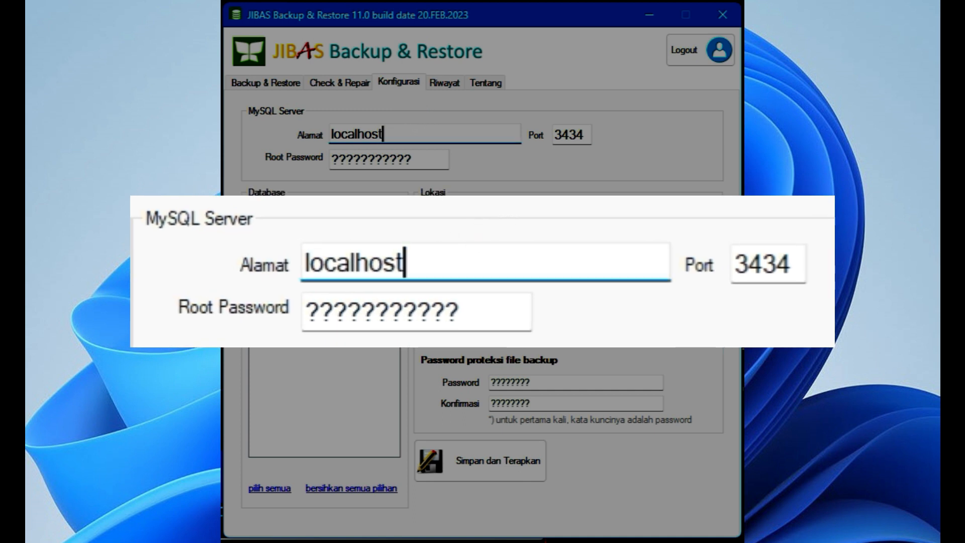
pyautogui.click(576, 135)
pyautogui.click(423, 159)
pyautogui.click(402, 134)
pyautogui.hotkey('shift', 'Home')
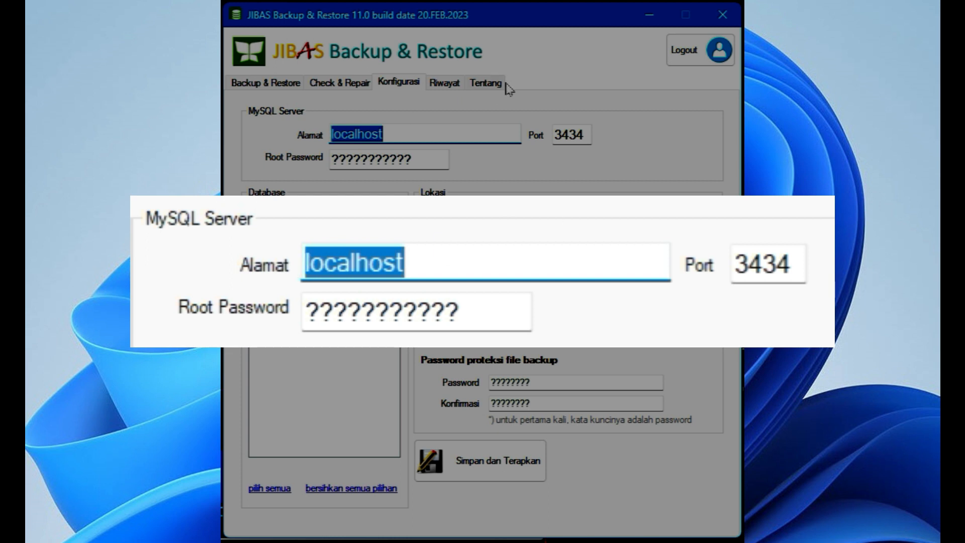
pyautogui.write('1')
pyautogui.write('92')
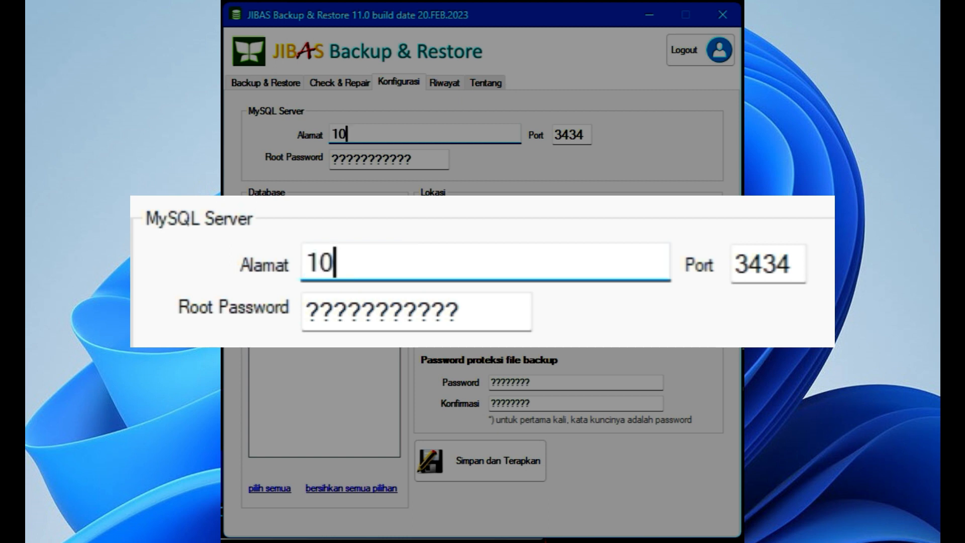
pyautogui.write('.168.1.')
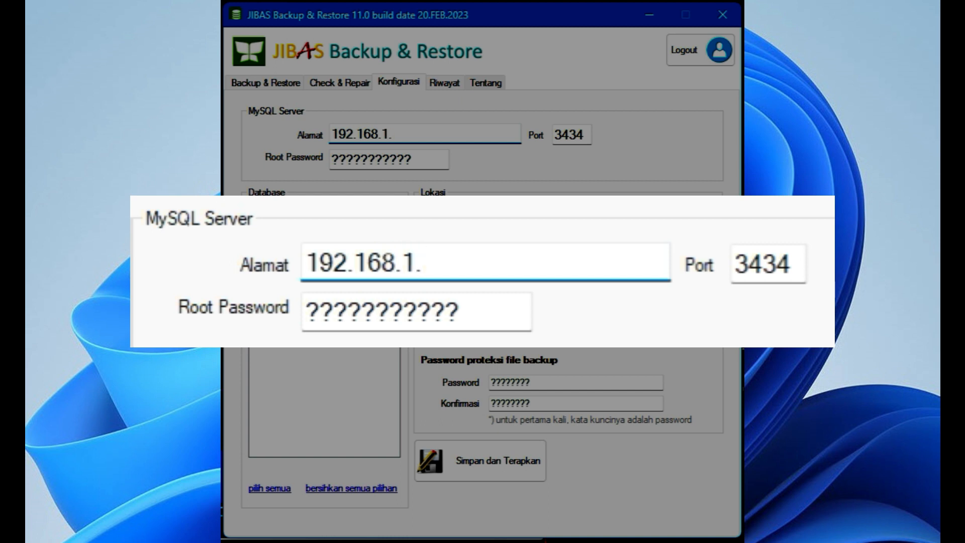
pyautogui.write('98')
# Step: Check the port and root password fields, and save and apply the MySQL server settings
pyautogui.click(578, 135)
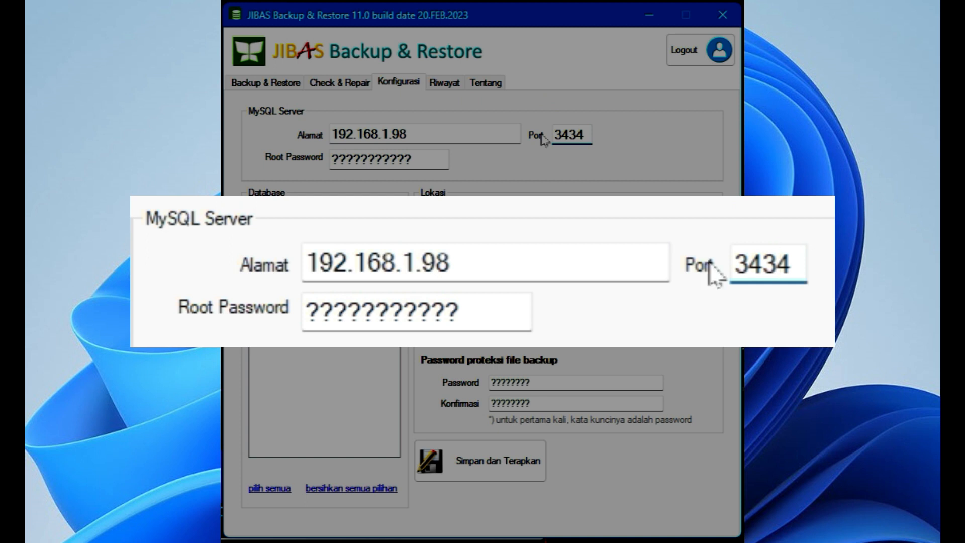
pyautogui.click(419, 159)
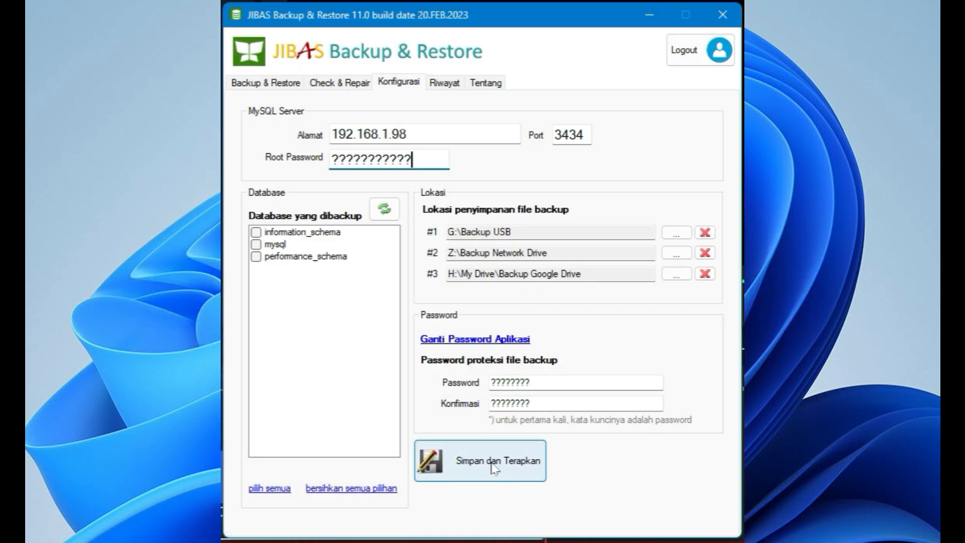
pyautogui.click(493, 463)
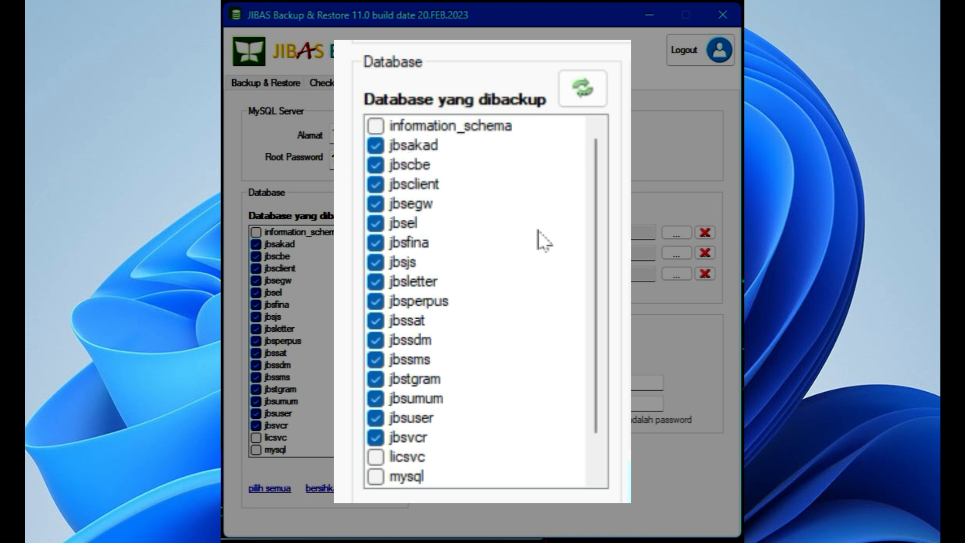
# Step: Include the test database in the list of databases to back up
pyautogui.scroll(-1, 544, 241)
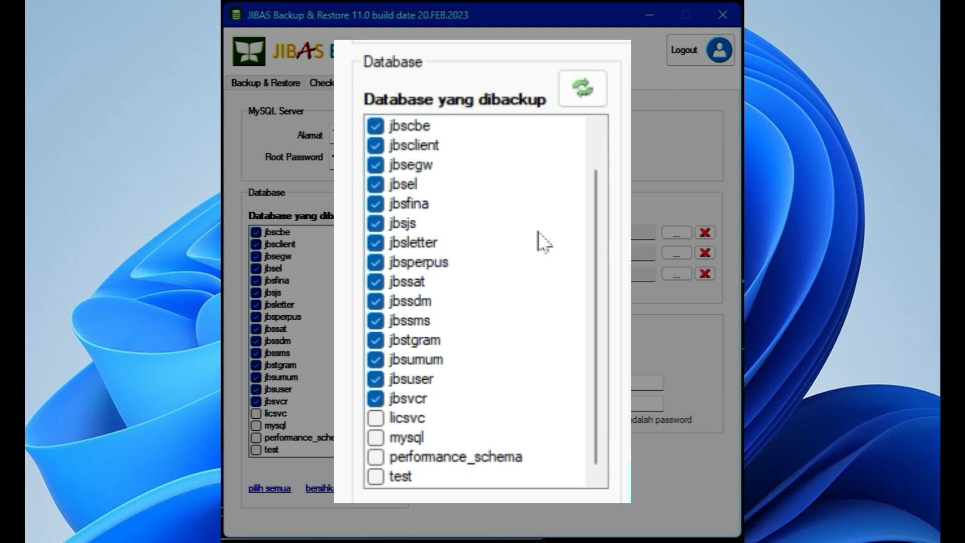
pyautogui.click(256, 451)
pyautogui.click(256, 451)
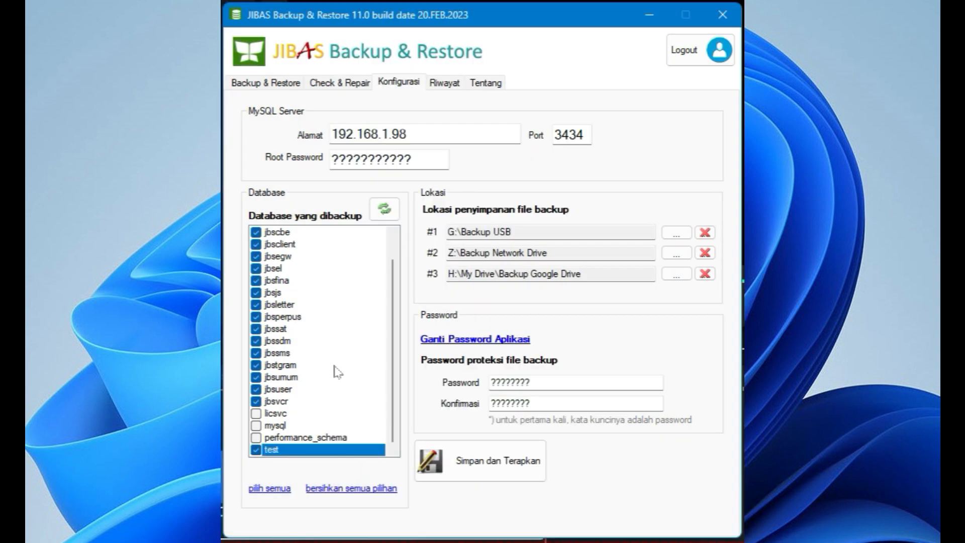
pyautogui.scroll(1, 402, 258)
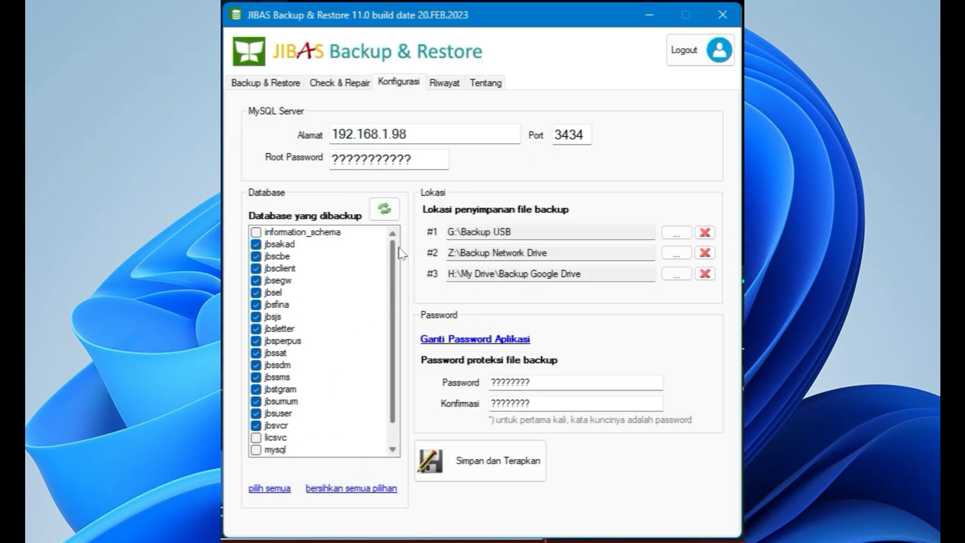
pyautogui.scroll(-1, 400, 271)
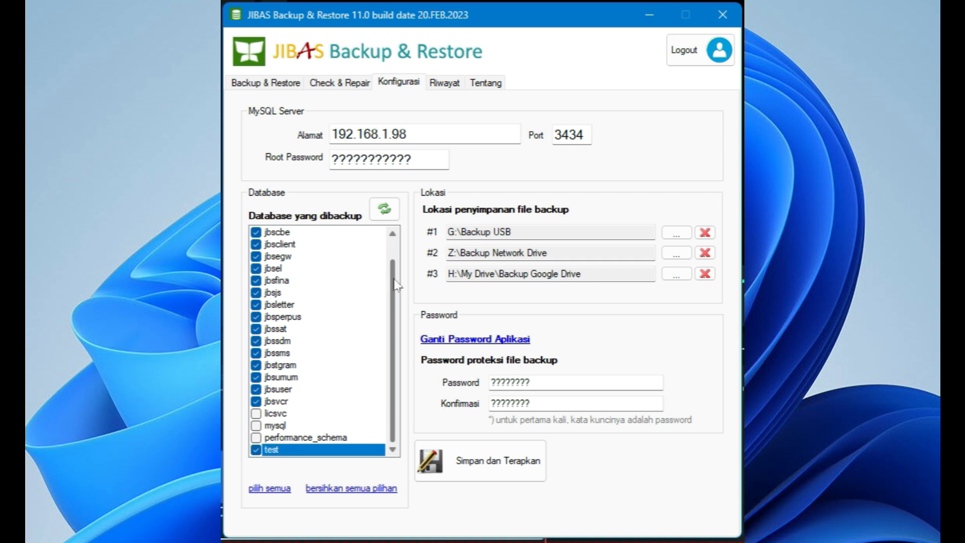
pyautogui.scroll(1, 398, 259)
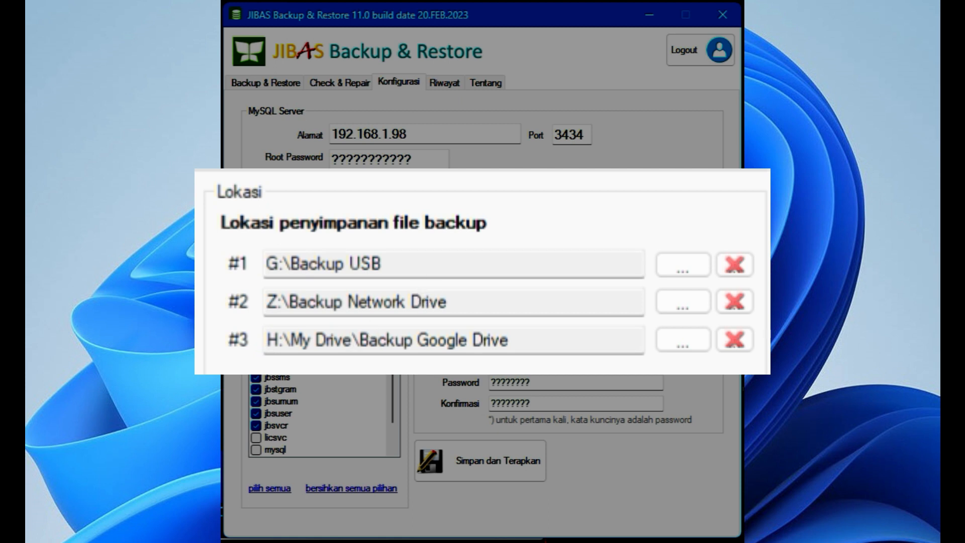
# Step: Review the three backup file storage locations on USB, network drive and Google Drive
pyautogui.click(384, 264)
pyautogui.click(449, 302)
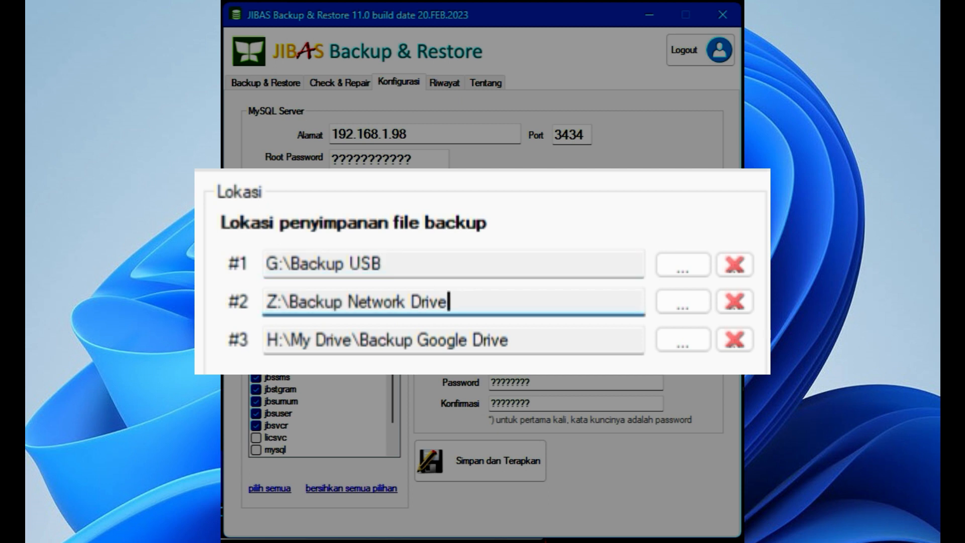
pyautogui.click(510, 339)
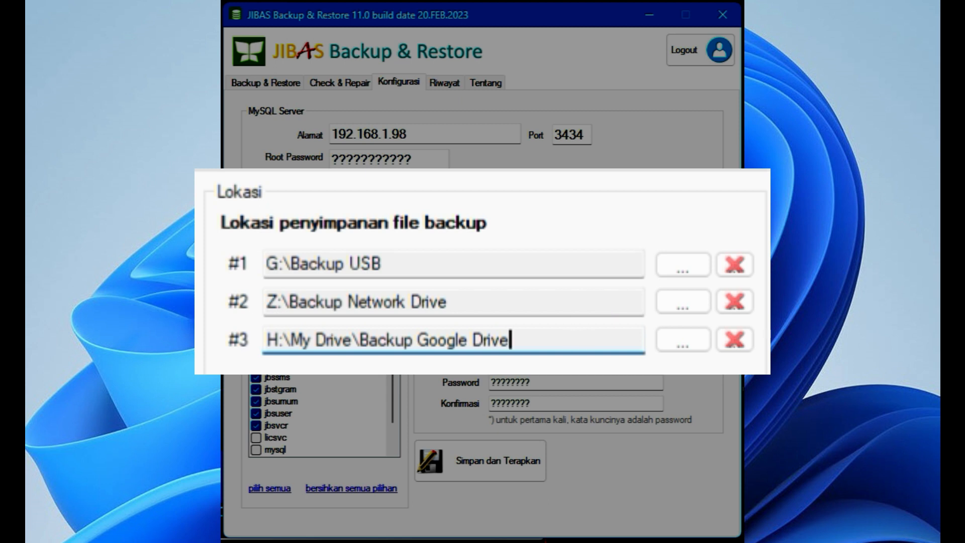
pyautogui.click(576, 264)
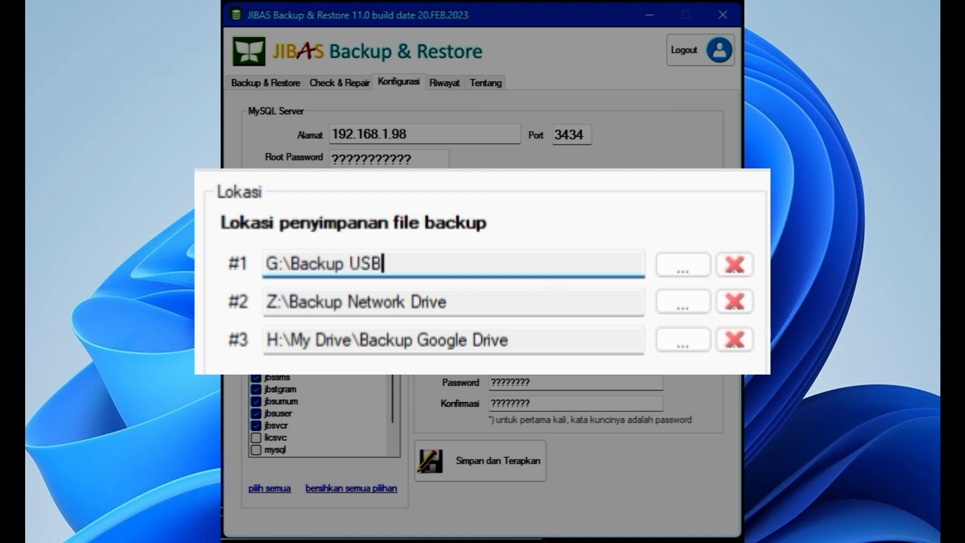
pyautogui.click(450, 302)
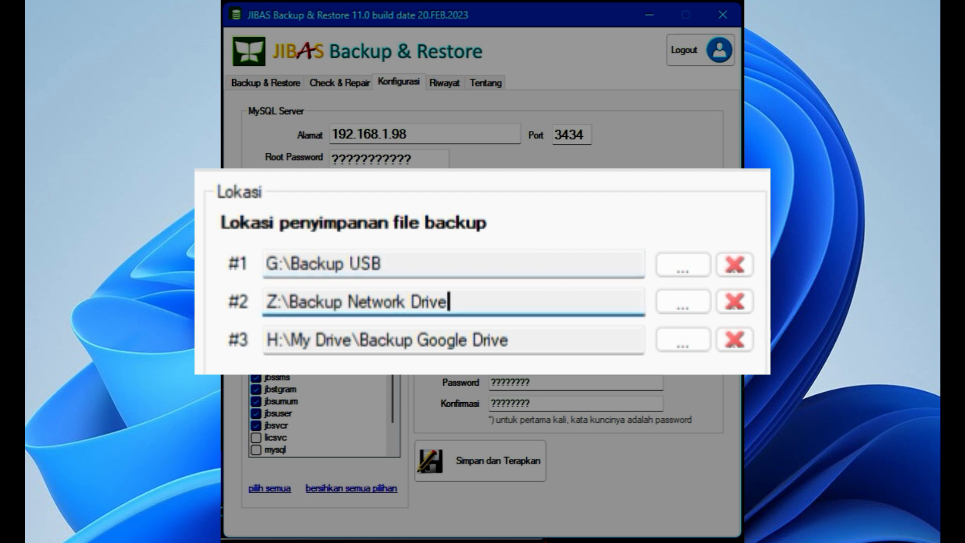
pyautogui.click(572, 340)
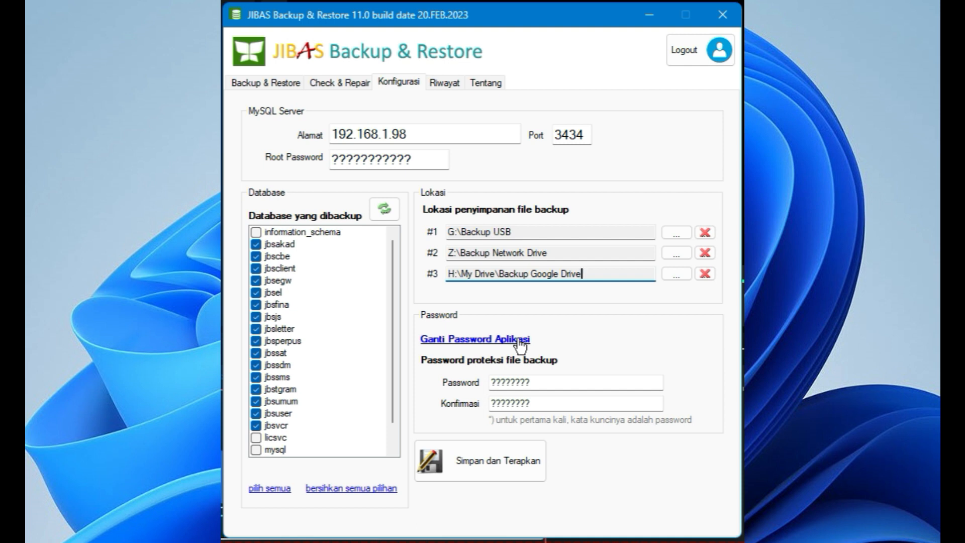
# Step: Inspect the form for changing the application password and close it without saving
pyautogui.click(468, 340)
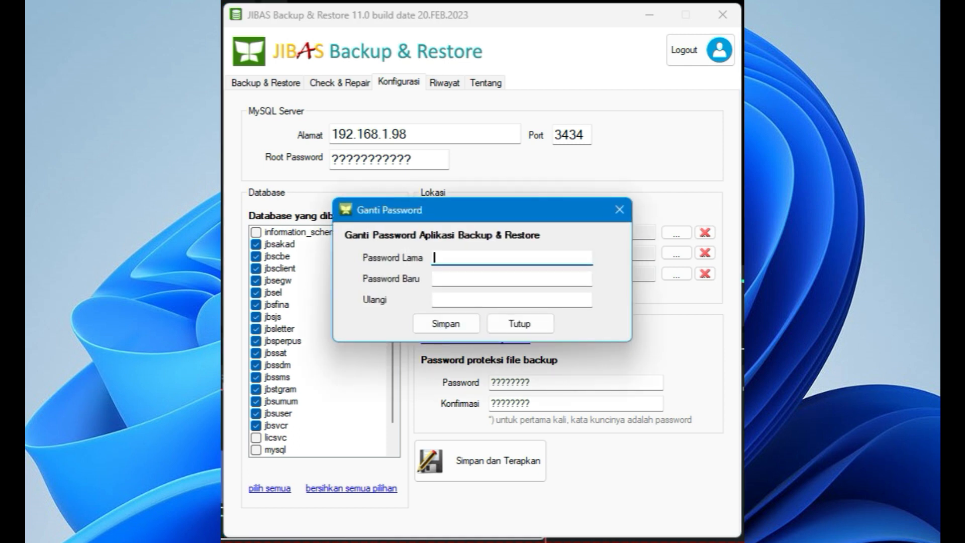
pyautogui.click(478, 279)
pyautogui.press('Tab')
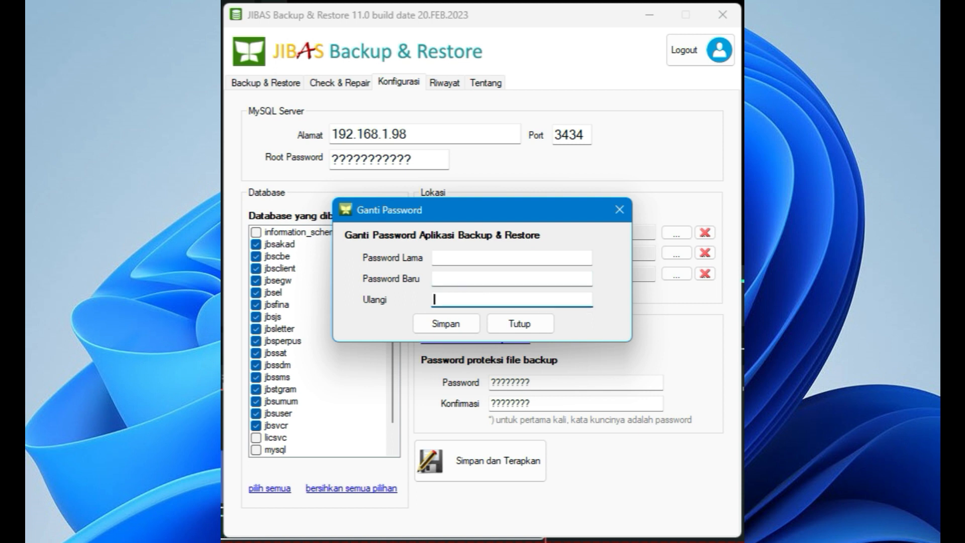
pyautogui.click(517, 324)
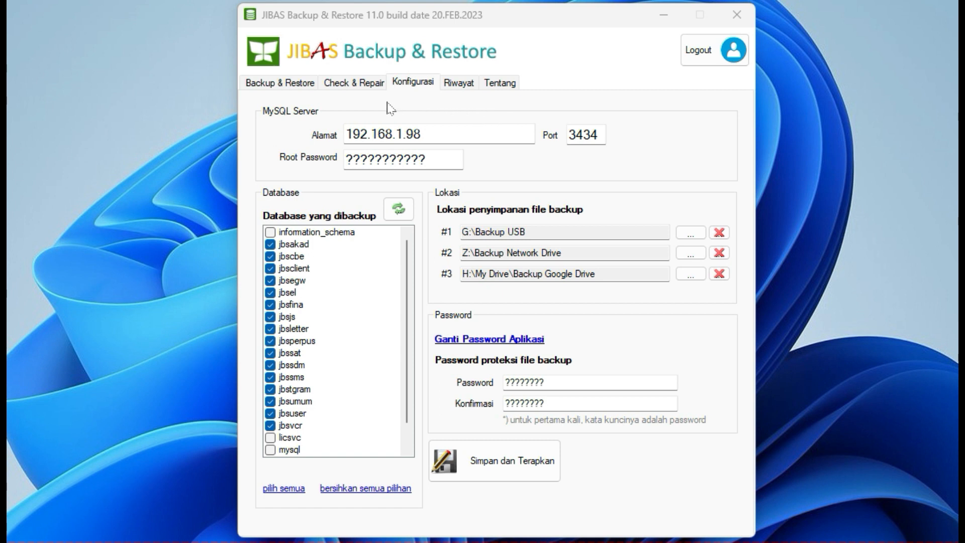
# Step: Add a daily backup schedule entry at 21:00 alongside the existing entries
pyautogui.click(299, 89)
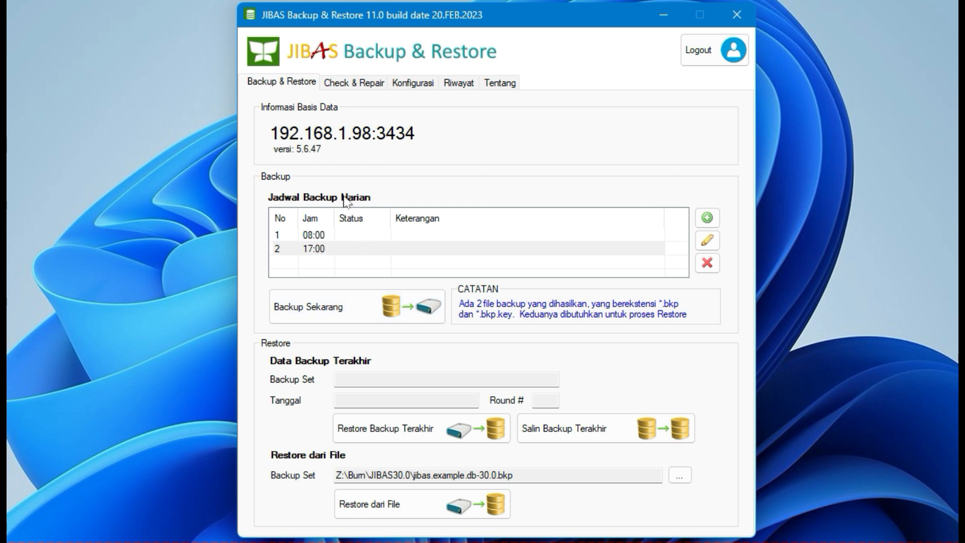
pyautogui.click(327, 239)
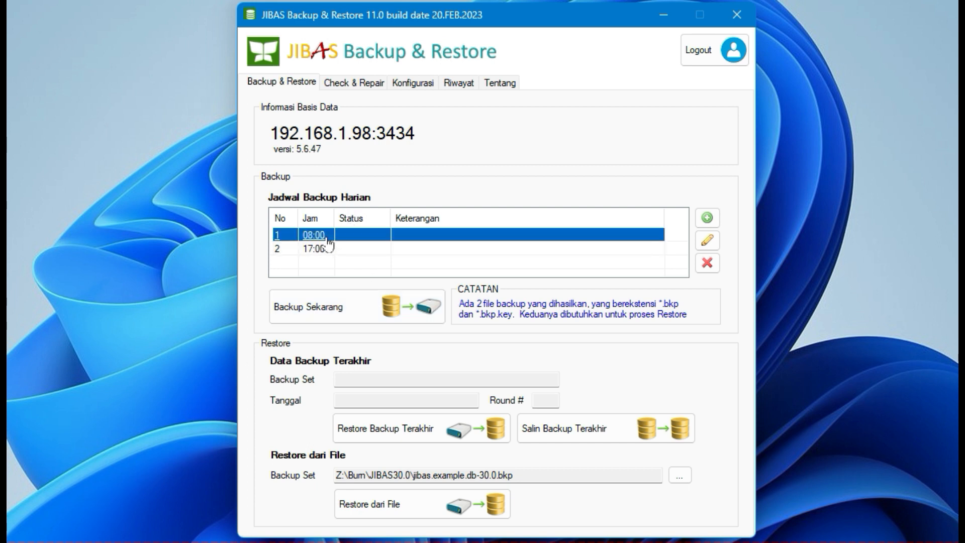
pyautogui.click(332, 248)
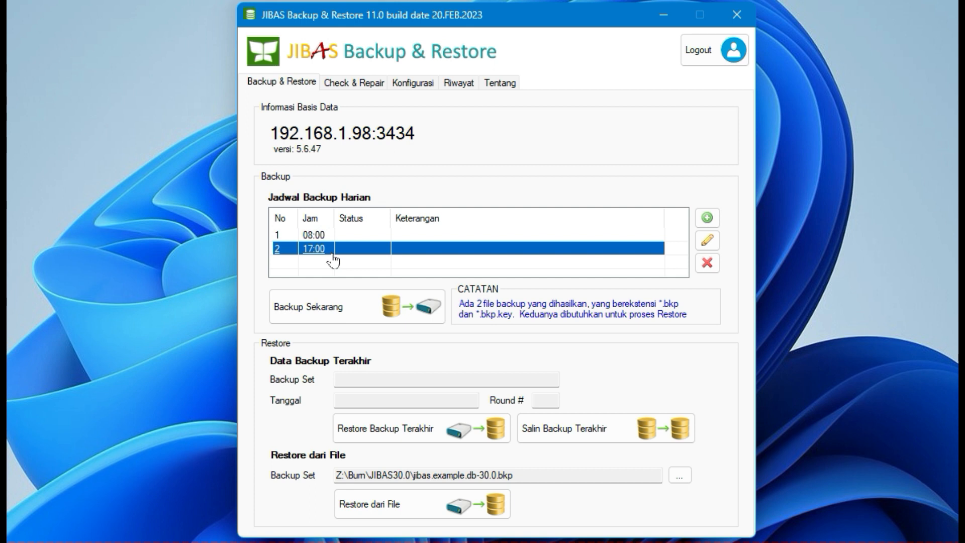
pyautogui.click(334, 236)
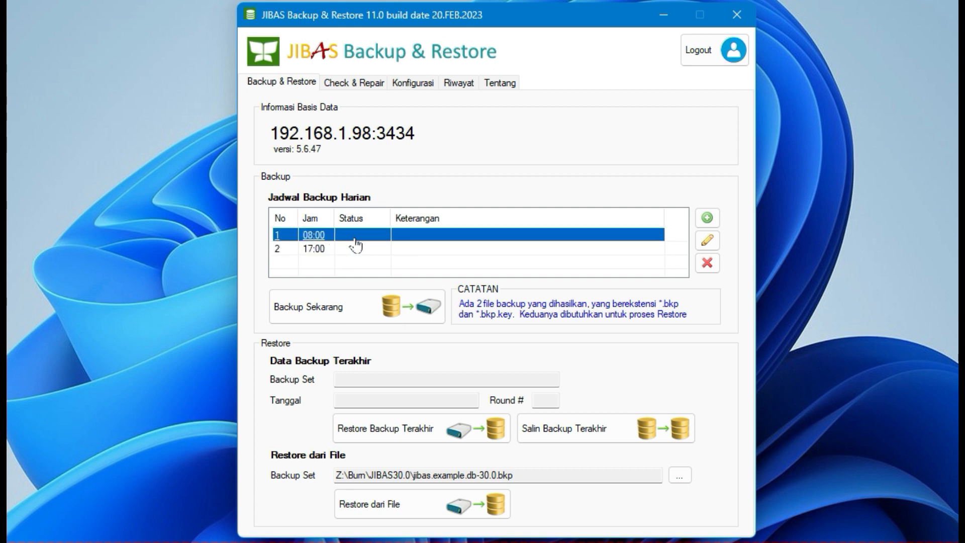
pyautogui.click(327, 251)
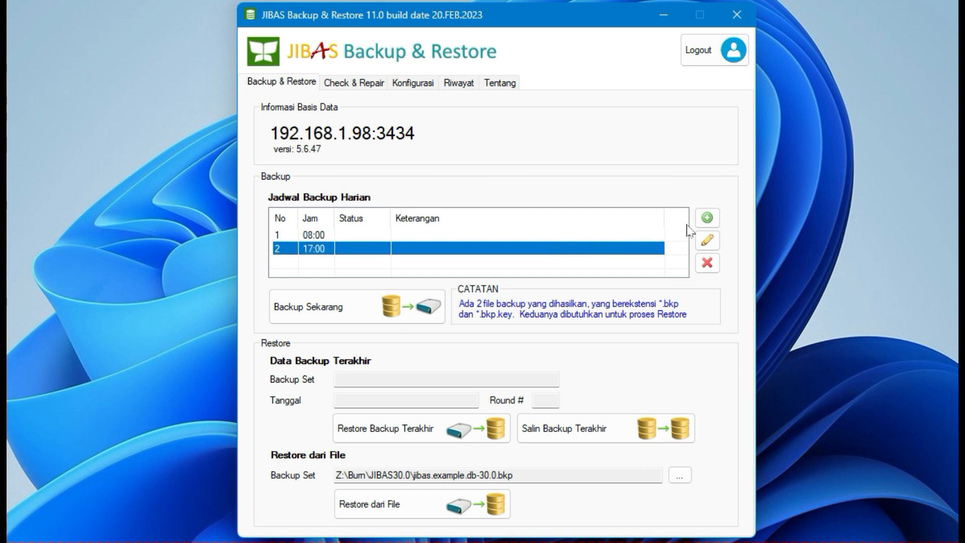
pyautogui.click(707, 220)
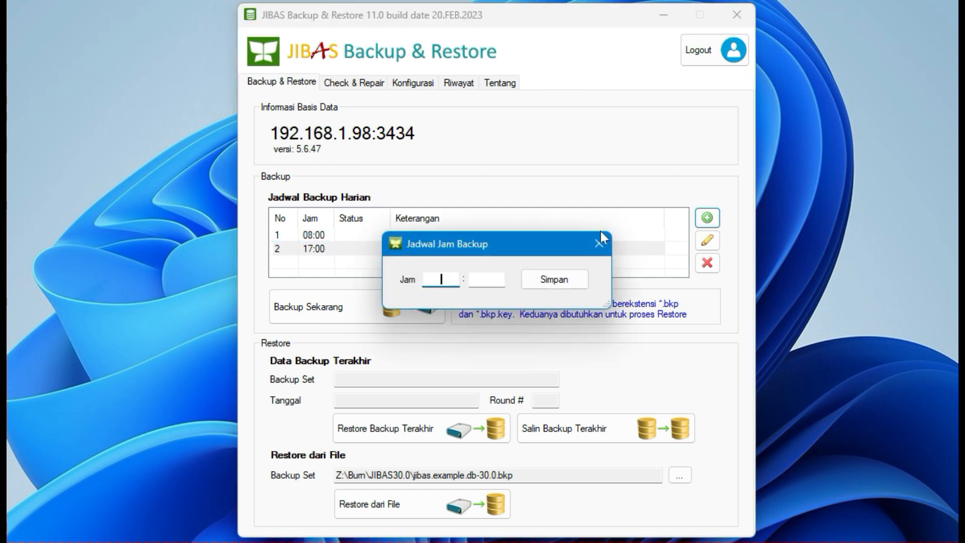
pyautogui.write('21')
pyautogui.click(487, 279)
pyautogui.write('00')
pyautogui.click(550, 283)
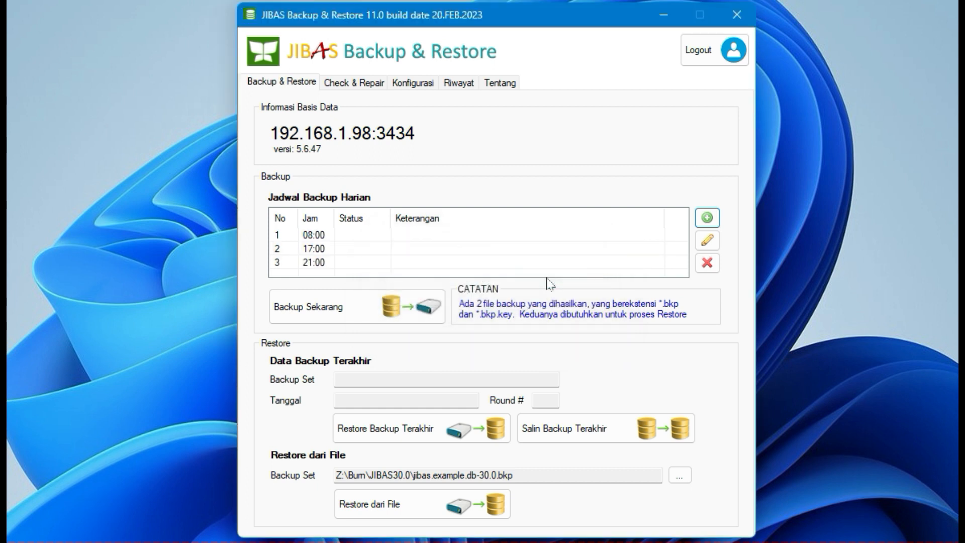
pyautogui.click(317, 235)
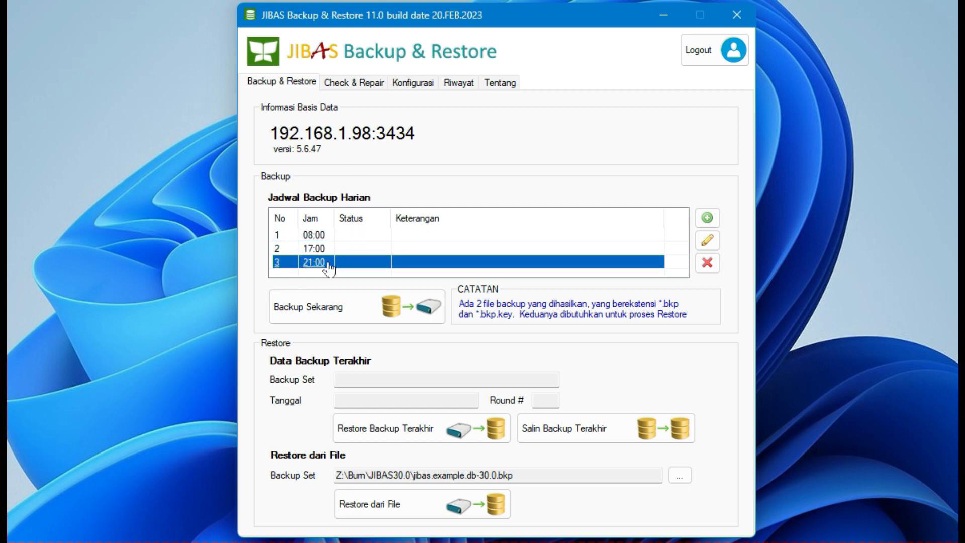
# Step: Run a database backup immediately, confirm it, and close the backup result window
pyautogui.click(365, 309)
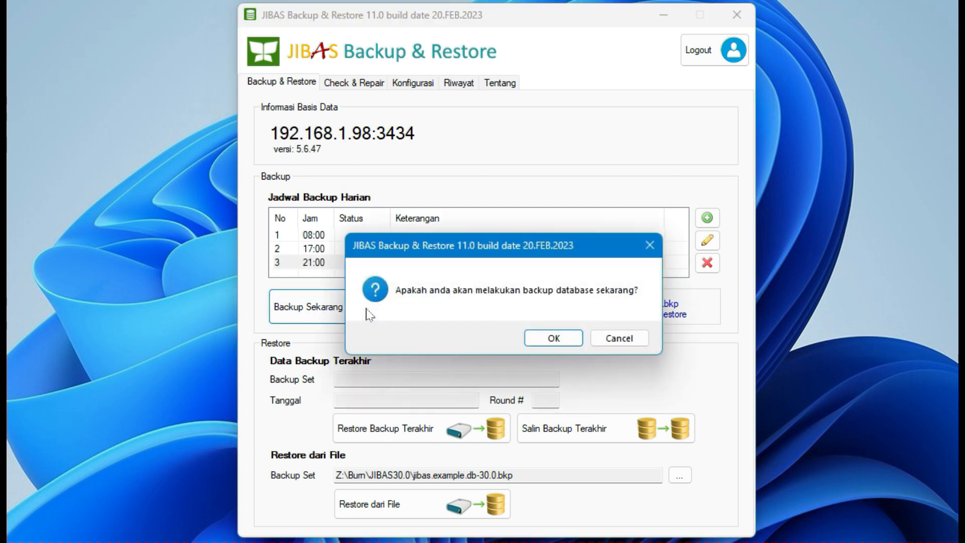
pyautogui.click(553, 337)
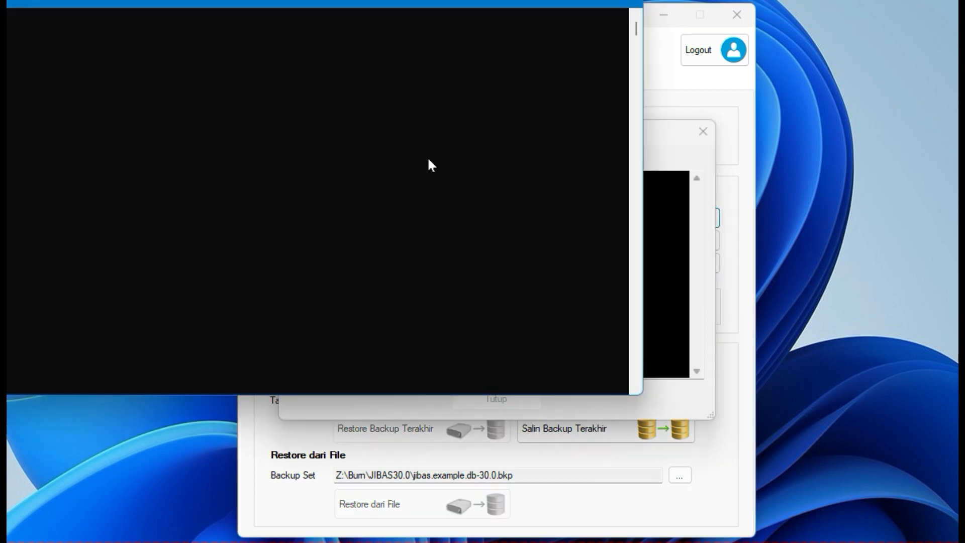
pyautogui.moveTo(211, 12); pyautogui.dragTo(402, 55)
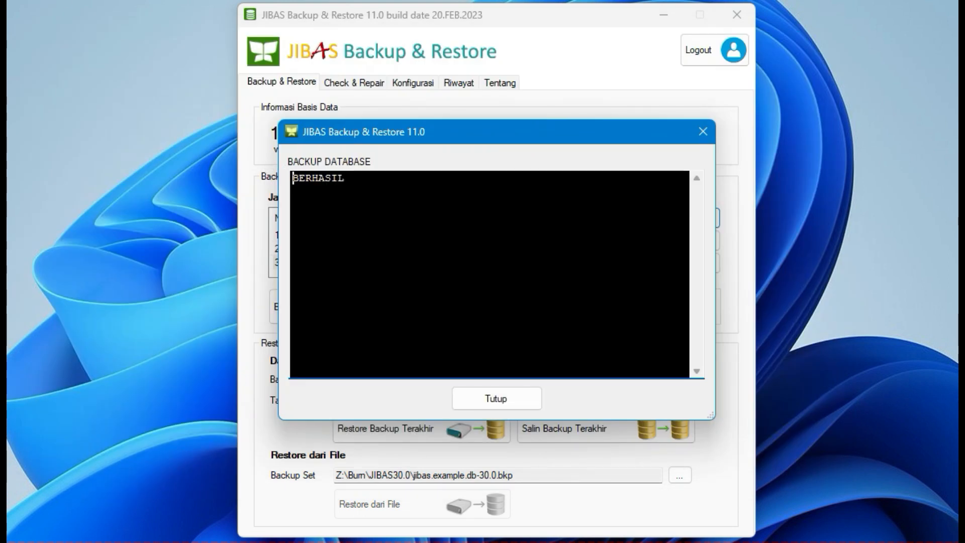
pyautogui.click(522, 404)
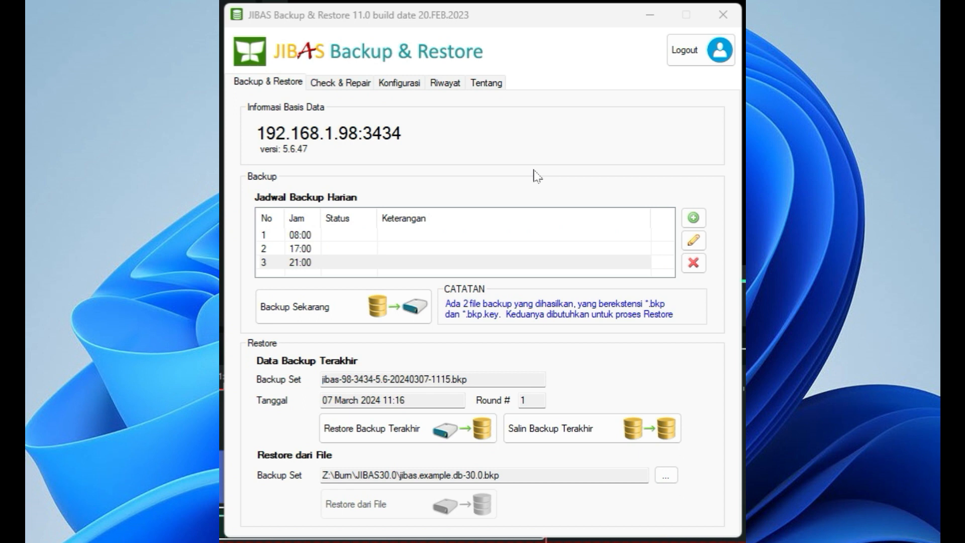
# Step: Recheck the configured backup destinations G:\Backup USB, Z:\Backup Network Drive and H:\My Drive\Backup Google Drive
pyautogui.click(405, 92)
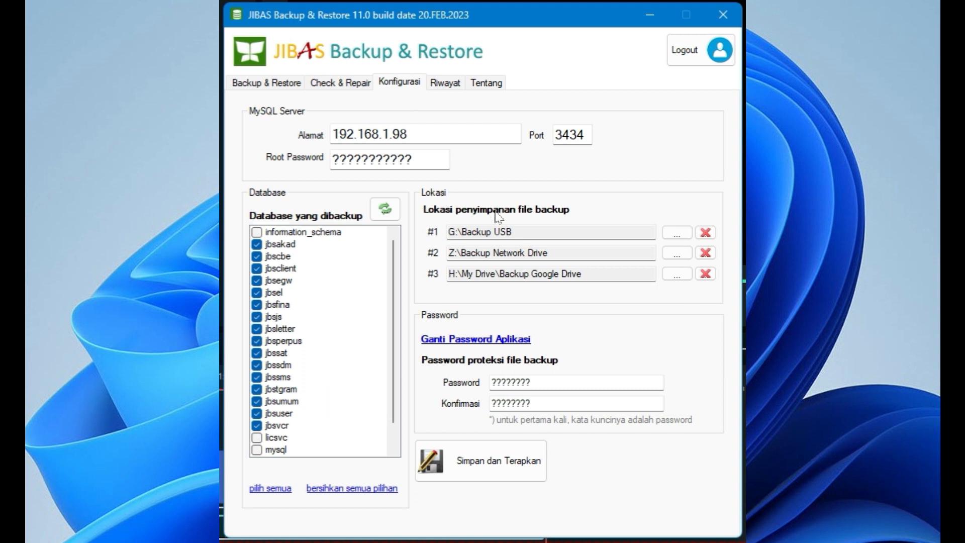
pyautogui.click(512, 233)
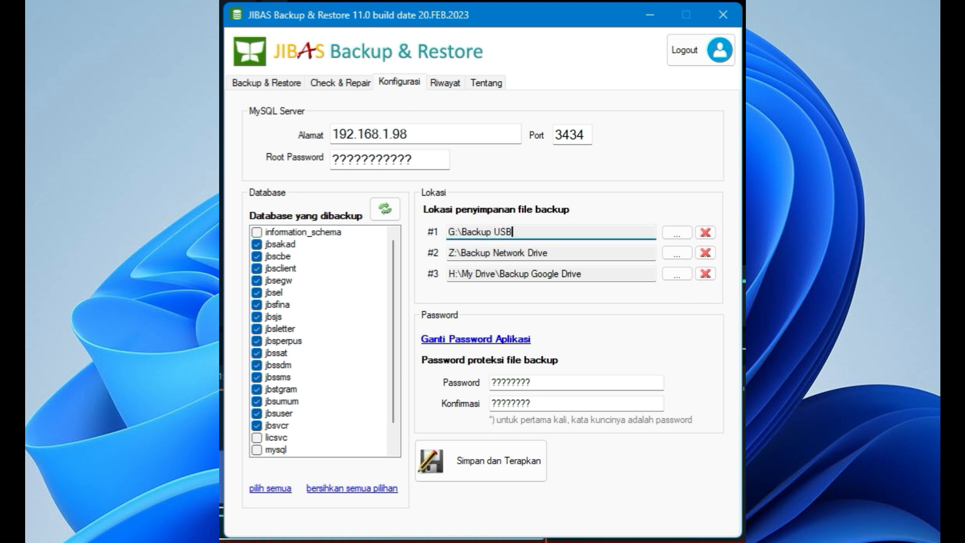
pyautogui.click(549, 252)
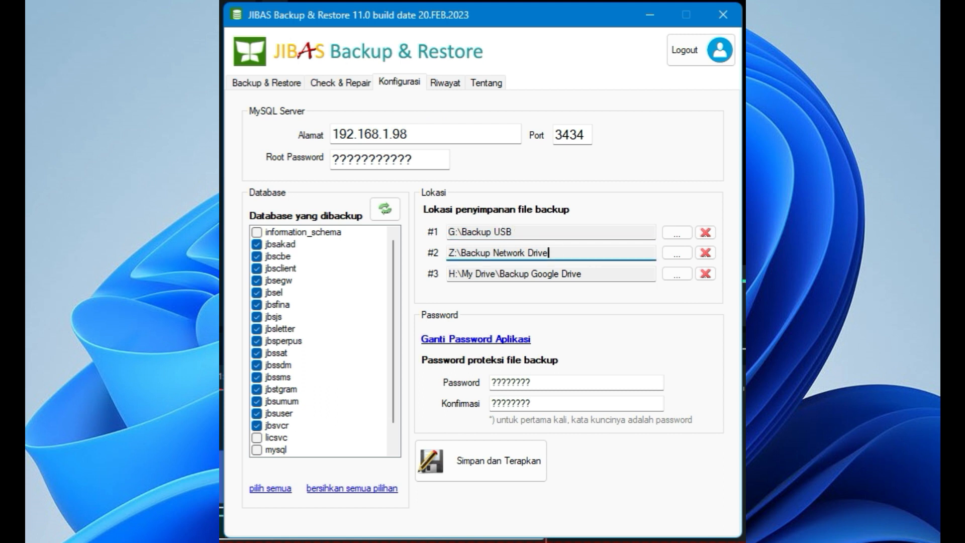
pyautogui.click(582, 272)
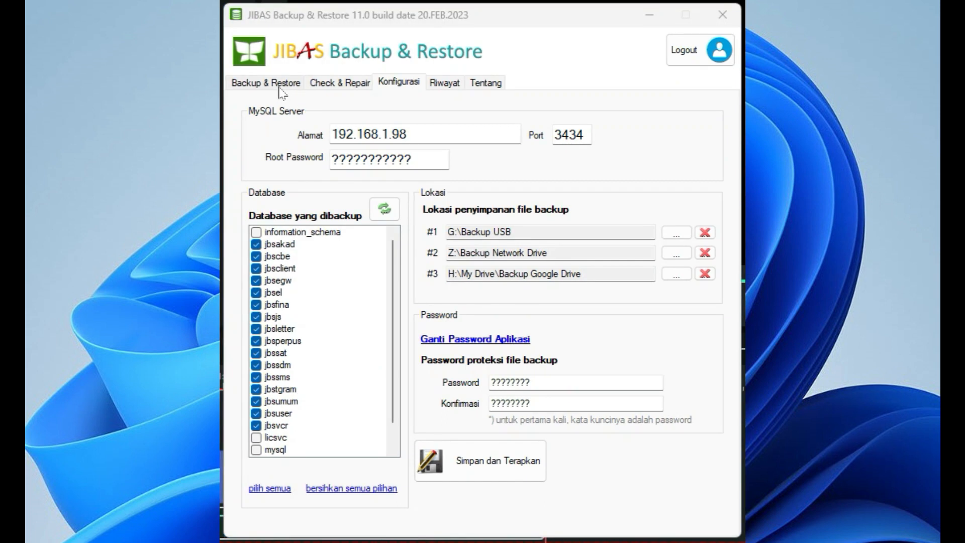
# Step: Choose jibas.example.db-30.0.bkp from Z:\Burn\JIBAS30.0 as the backup set for restoring from a file
pyautogui.click(280, 84)
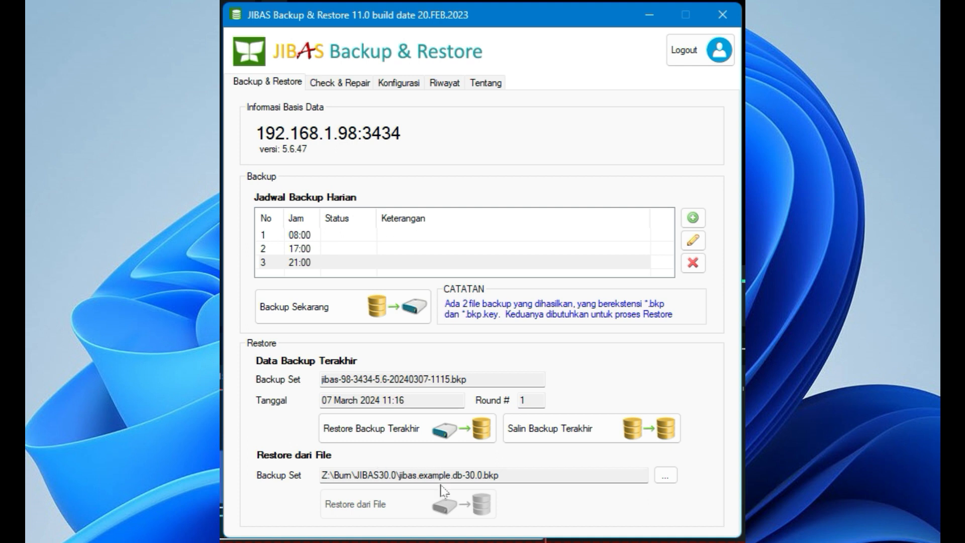
pyautogui.click(501, 474)
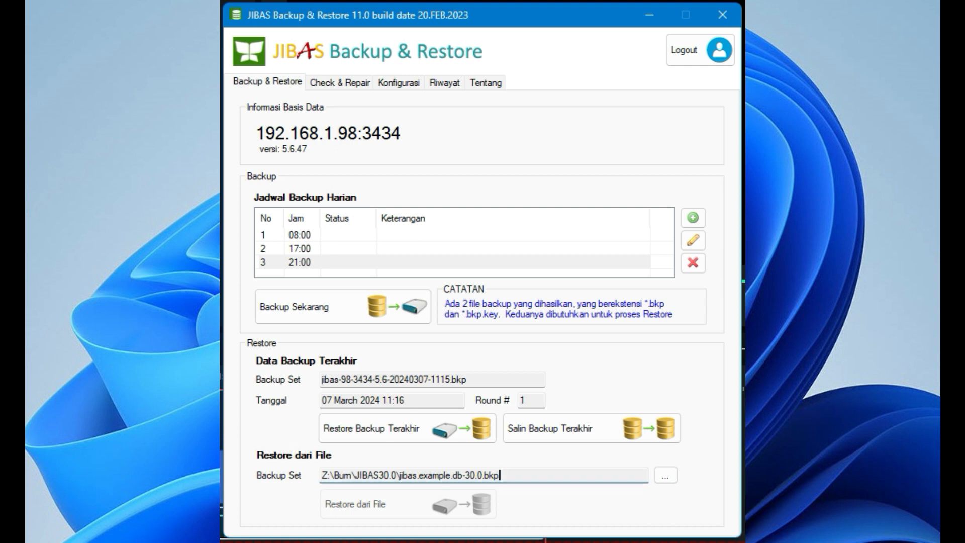
pyautogui.click(668, 482)
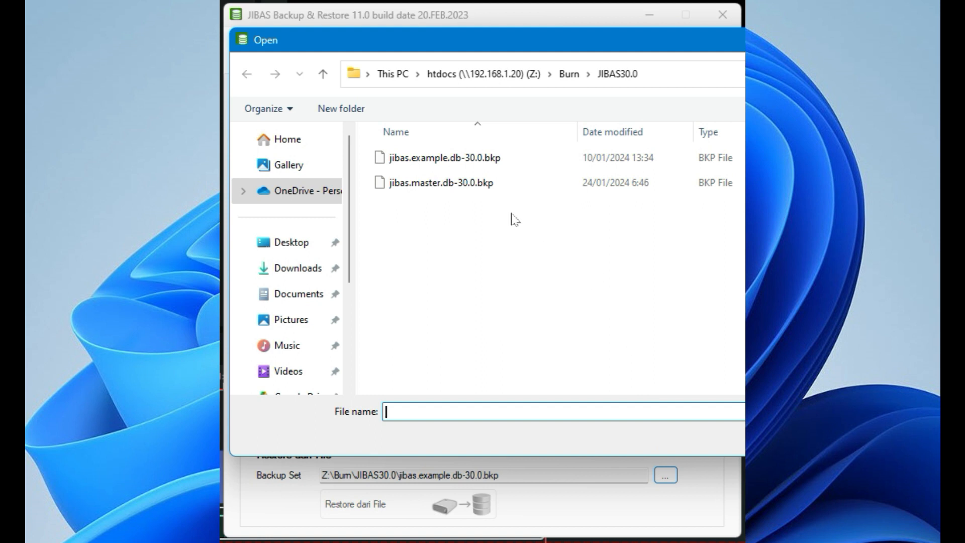
pyautogui.click(469, 162)
pyautogui.click(469, 162)
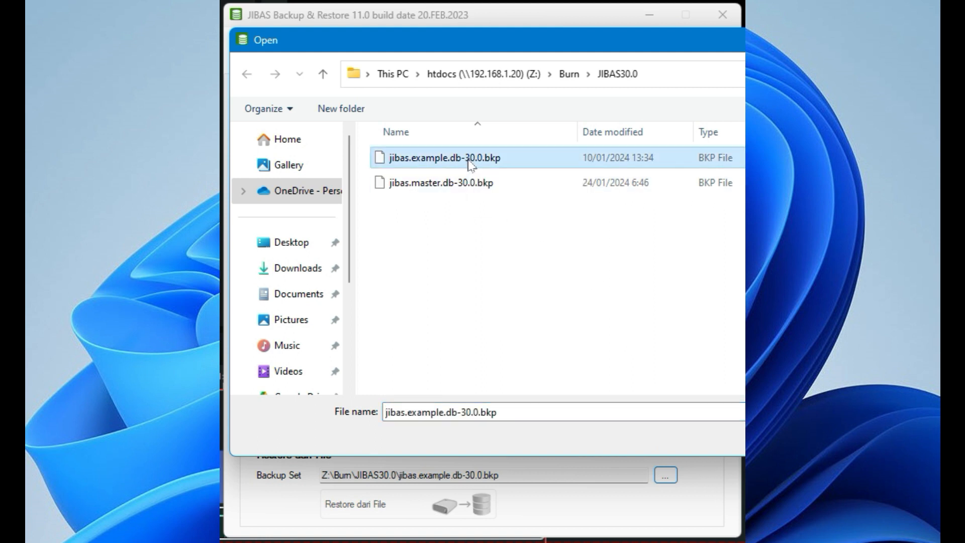
pyautogui.press('Escape')
pyautogui.press('Return')
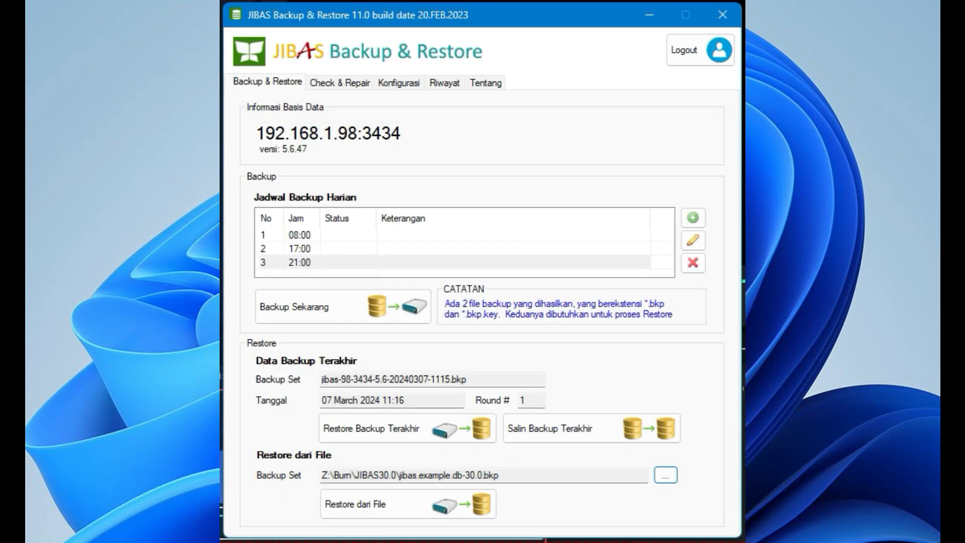
# Step: Restore the database from the chosen backup file with the prefilled backup file password, and close the result window
pyautogui.click(435, 507)
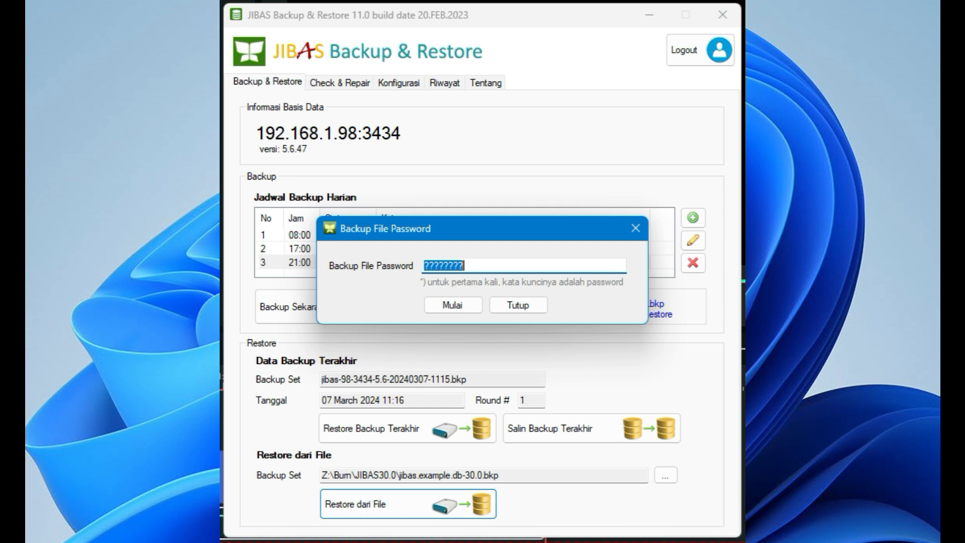
pyautogui.click(454, 307)
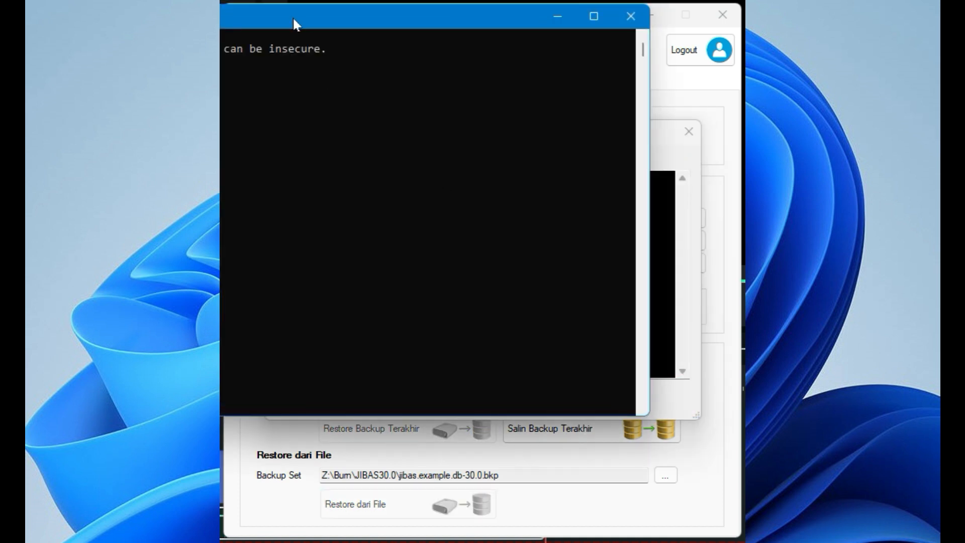
pyautogui.moveTo(292, 16); pyautogui.dragTo(475, 82)
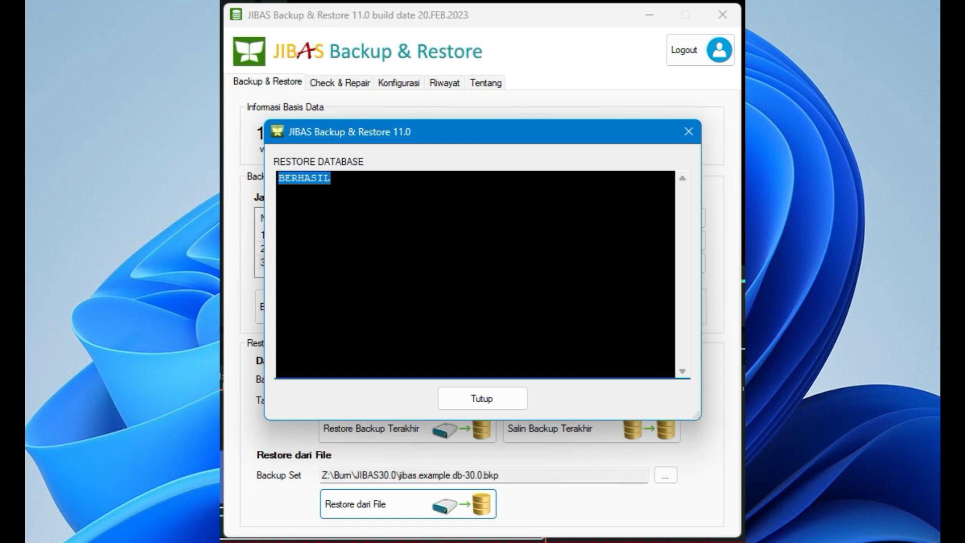
pyautogui.click(483, 399)
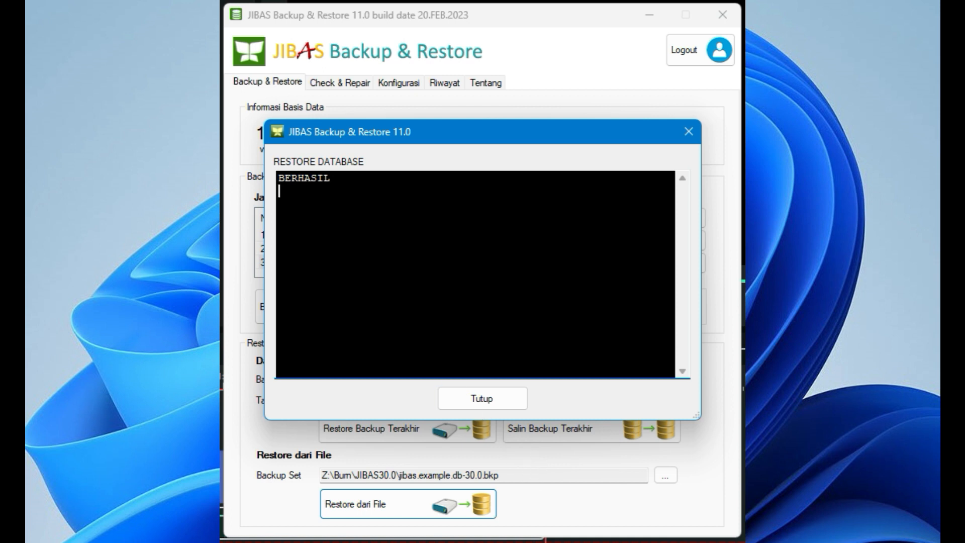
pyautogui.click(509, 399)
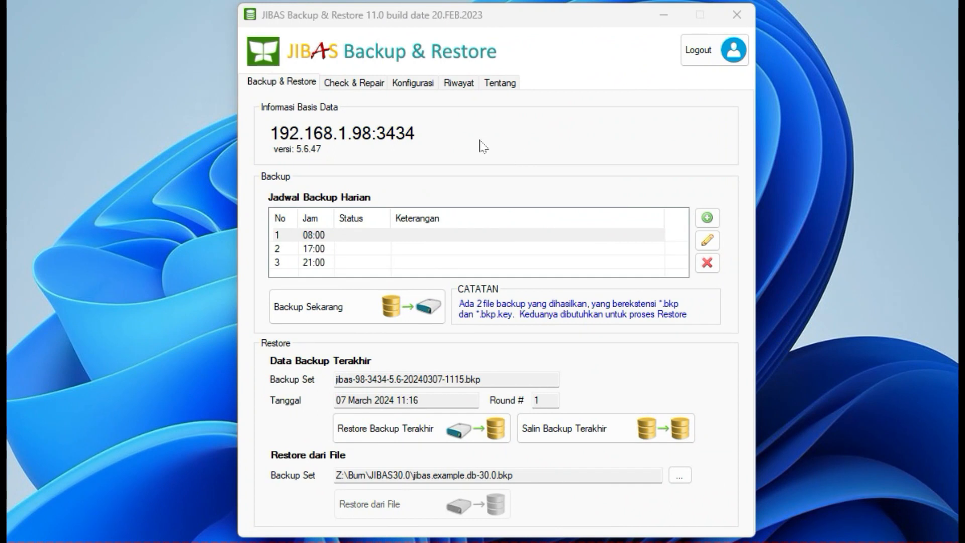
# Step: Run a check-only pass on the database tables, examine each table's status through to the end, and close the output
pyautogui.click(360, 86)
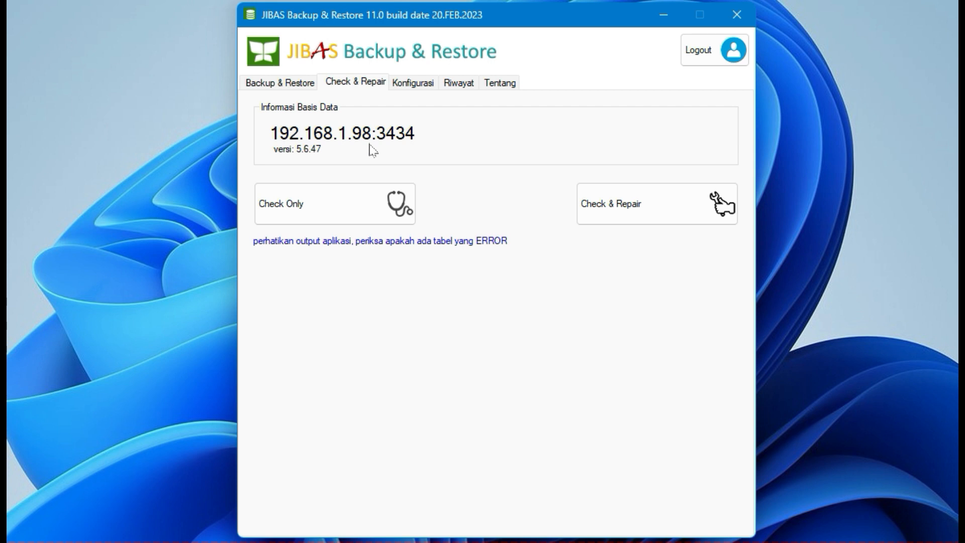
pyautogui.click(349, 206)
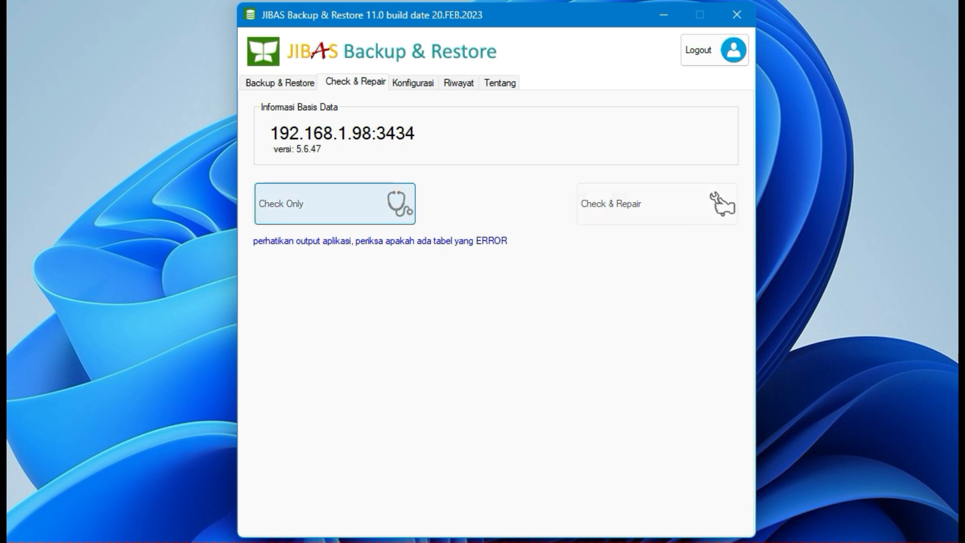
pyautogui.moveTo(395, 62); pyautogui.dragTo(518, 89)
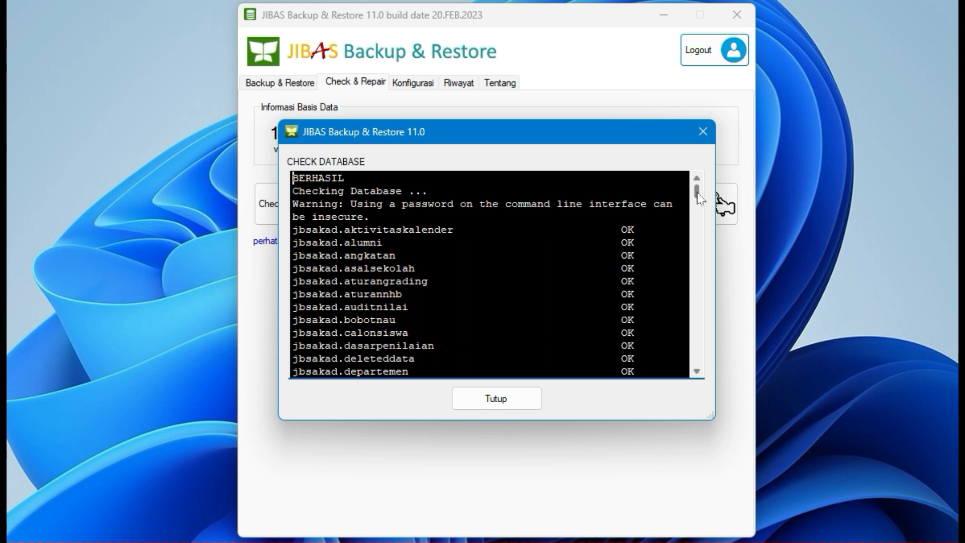
pyautogui.moveTo(699, 195); pyautogui.dragTo(698, 210)
pyautogui.moveTo(699, 219); pyautogui.dragTo(700, 367)
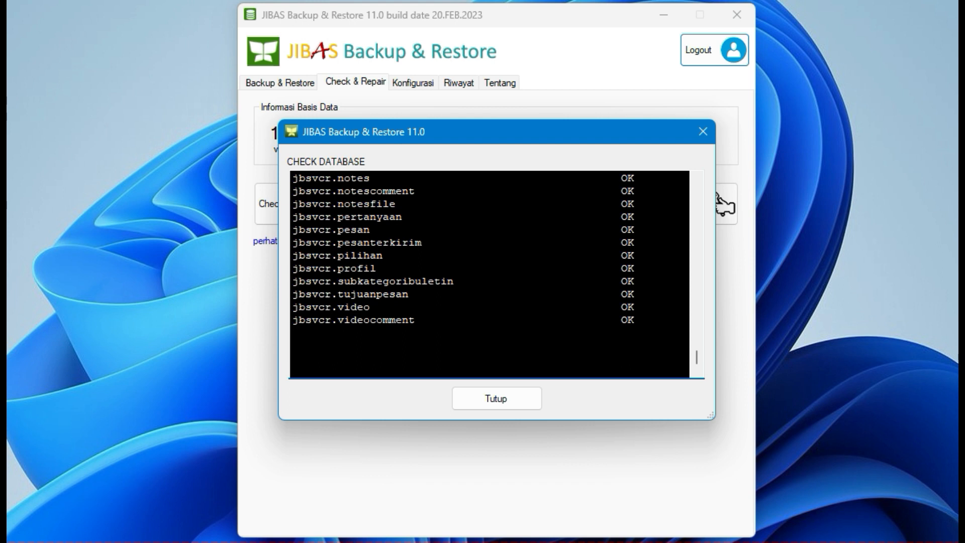
pyautogui.click(526, 400)
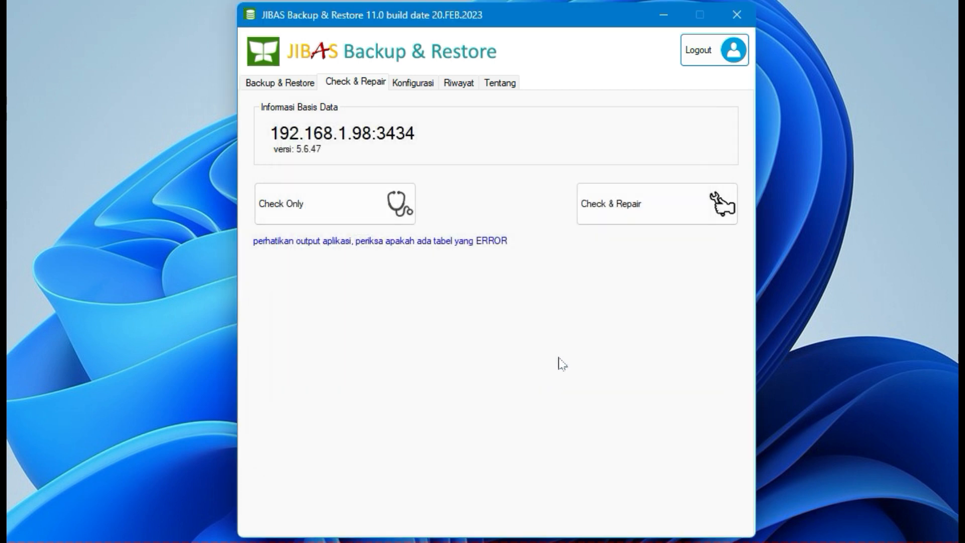
# Step: Run Check & Repair on the database, look through the table statuses for errors, and close the output
pyautogui.click(627, 216)
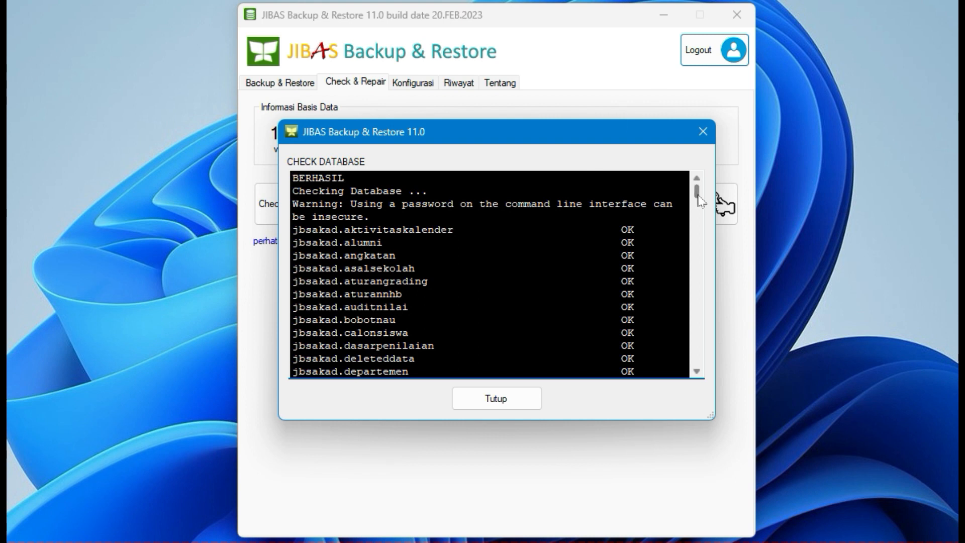
pyautogui.moveTo(698, 197); pyautogui.dragTo(697, 292)
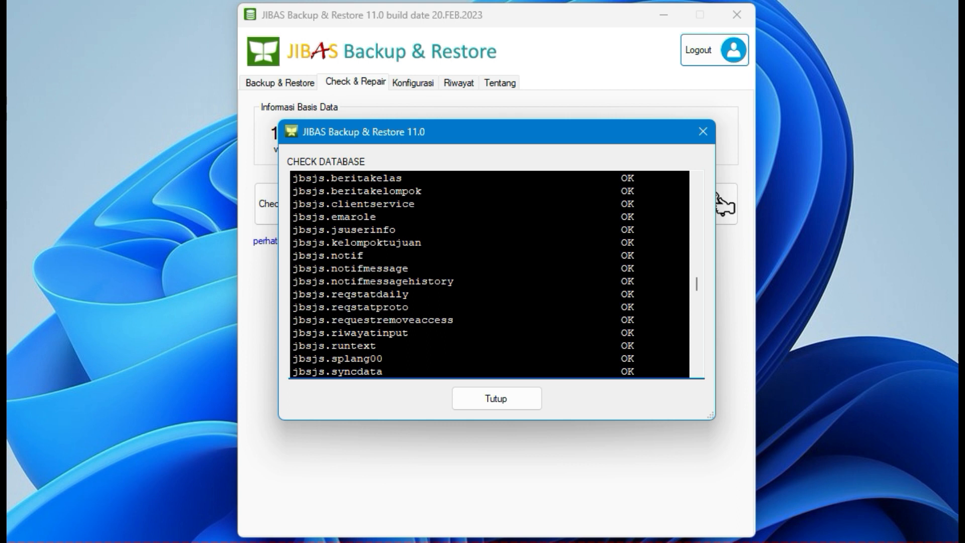
pyautogui.click(532, 397)
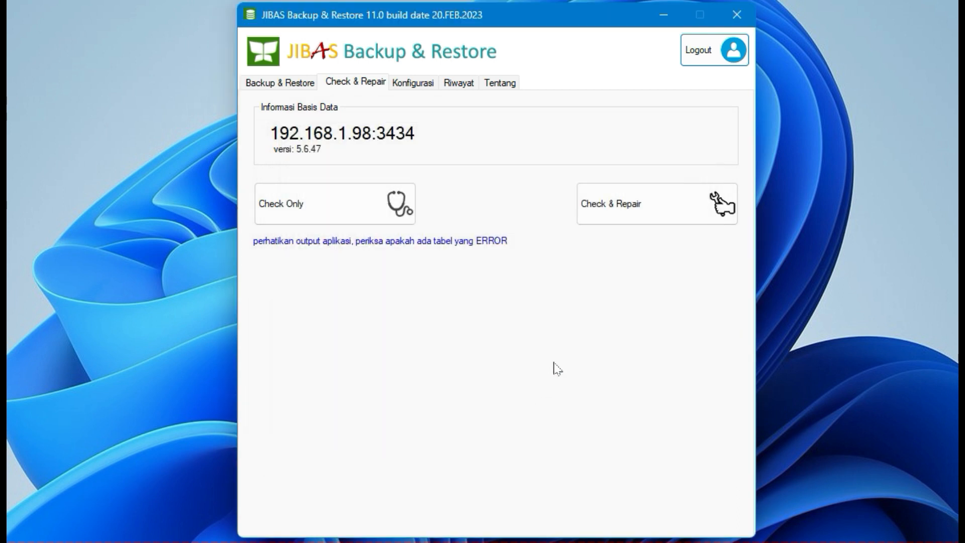